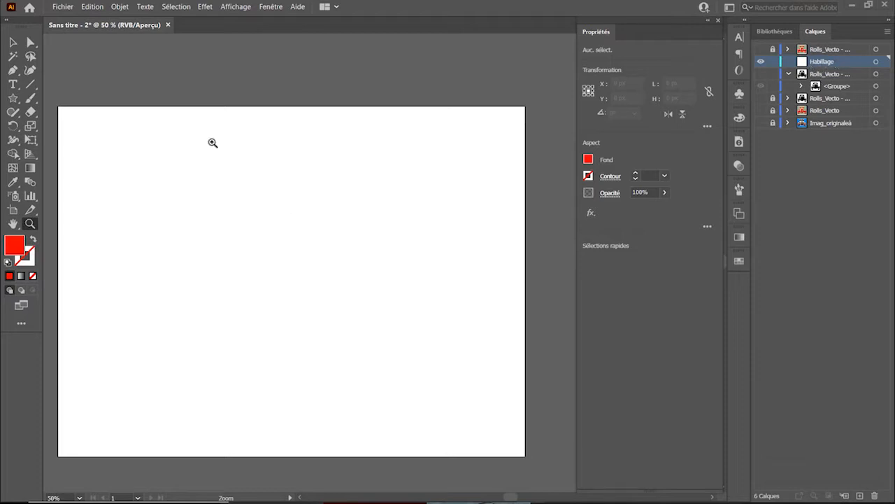
- Preview the black-and-white car layer directly below the Habillage layer and hide it again
{"action": "left_click", "coordinate": [762, 75]}
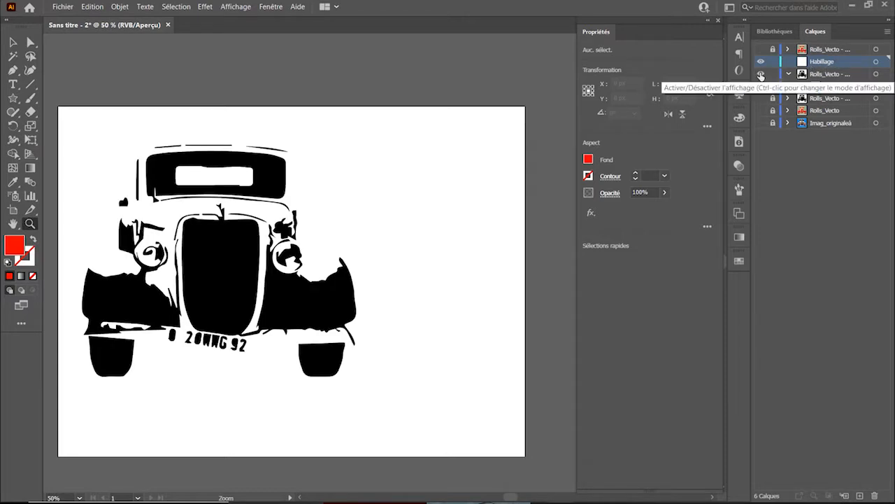
{"action": "left_click", "coordinate": [762, 74]}
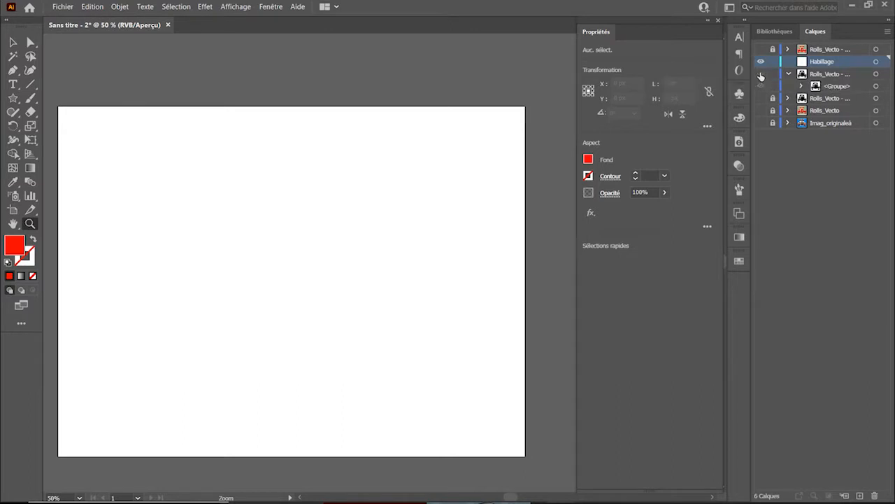
- Draw a five-pointed star about 338 by 321 px on the right part of the artboard and fill it with yellow FFE000
{"action": "left_click", "coordinate": [13, 98]}
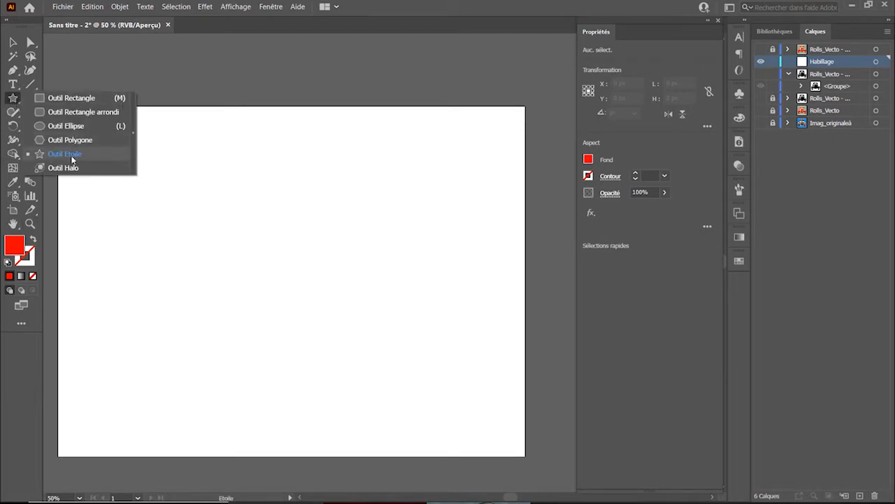
{"action": "left_click", "coordinate": [70, 155]}
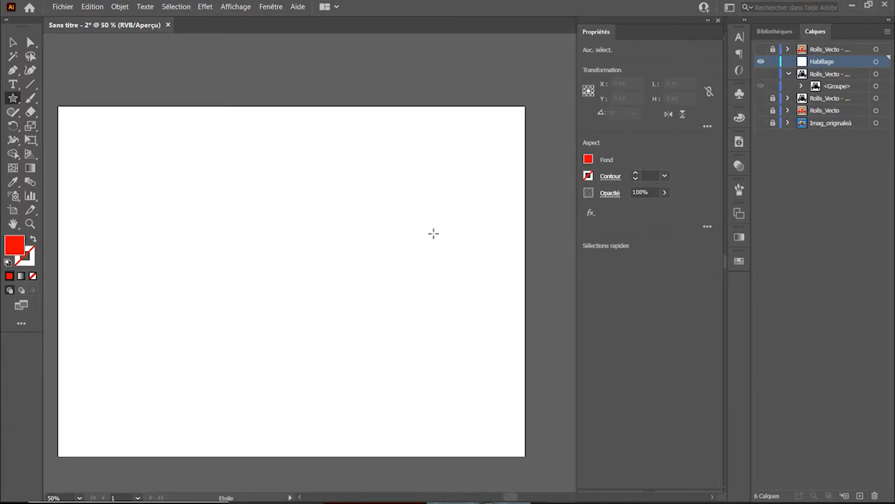
{"action": "left_click_drag", "start_coordinate": [434, 234], "coordinate": [494, 286]}
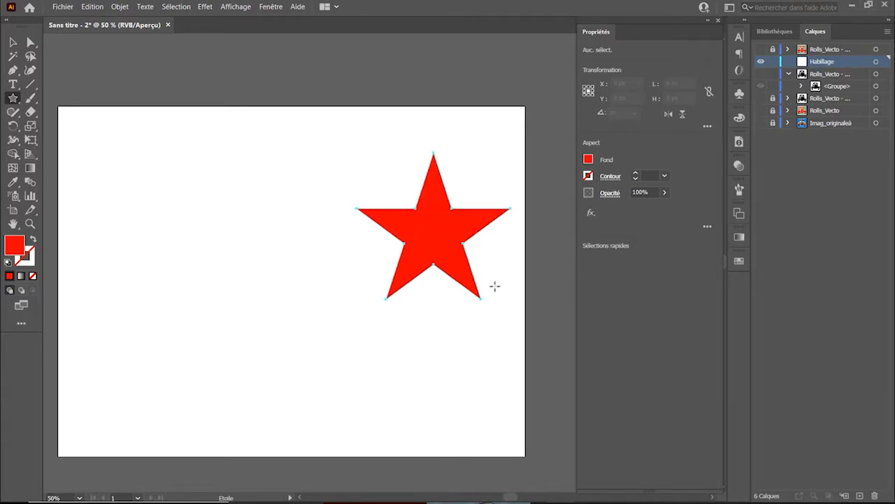
{"action": "double_click", "coordinate": [14, 244]}
{"action": "left_click_drag", "start_coordinate": [254, 280], "coordinate": [255, 266]}
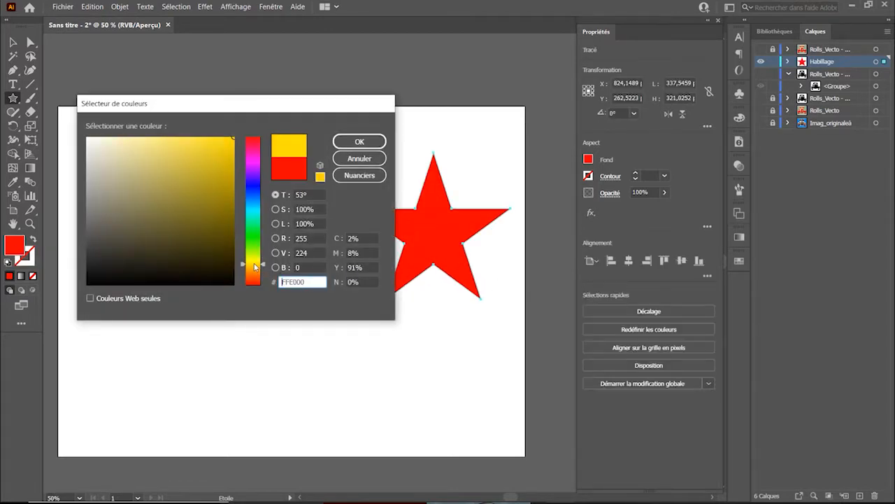
{"action": "left_click", "coordinate": [359, 141]}
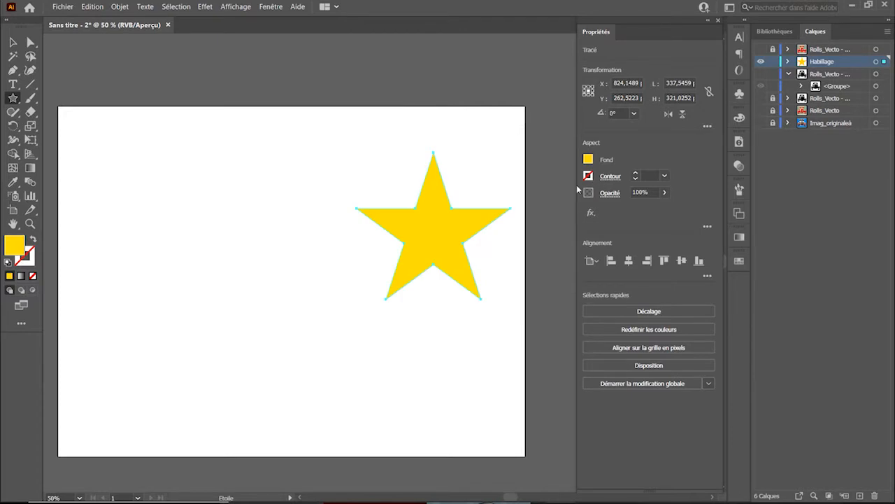
- Give the star a near-black outline in colour 020017 with a 3 pt stroke weight
{"action": "left_click", "coordinate": [28, 259]}
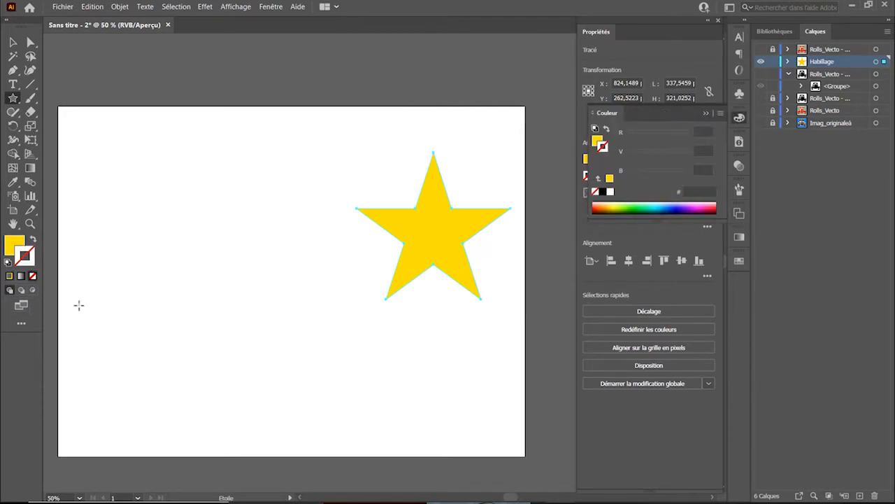
{"action": "left_click", "coordinate": [684, 210]}
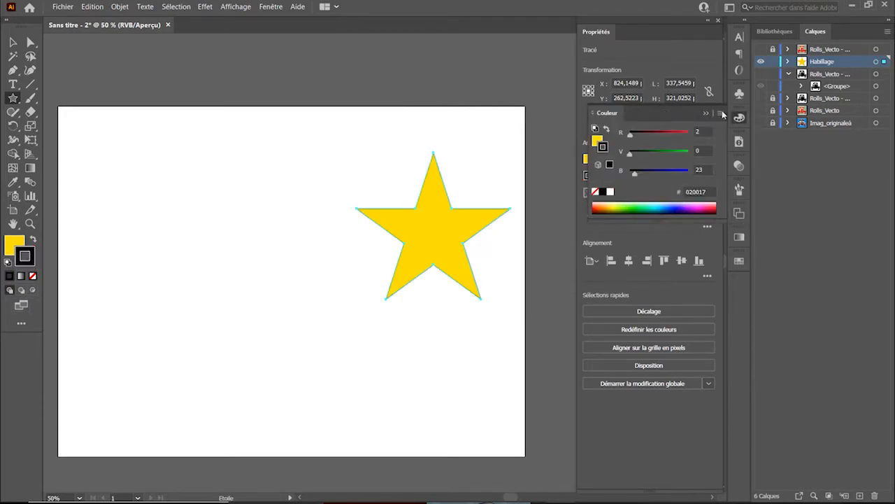
{"action": "left_click", "coordinate": [651, 176]}
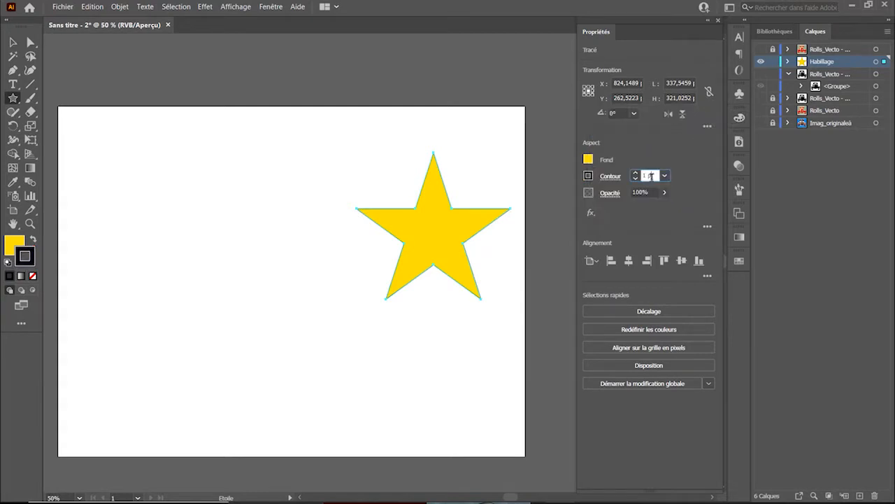
{"action": "key", "text": "Up"}
{"action": "key", "text": "Up"}
- Draw a rectangle about 433 by 655 px overlapping the star, with no fill and no stroke
{"action": "left_click_drag", "start_coordinate": [13, 98], "coordinate": [59, 95]}
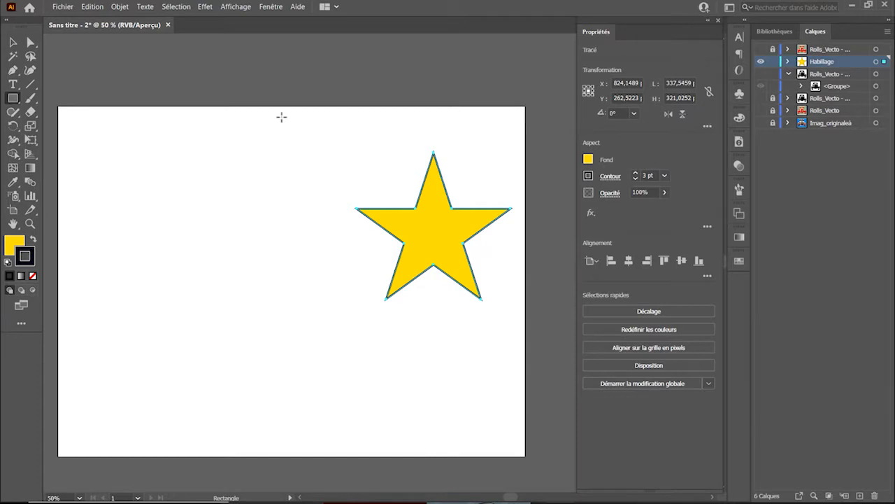
{"action": "left_click_drag", "start_coordinate": [281, 118], "coordinate": [480, 415]}
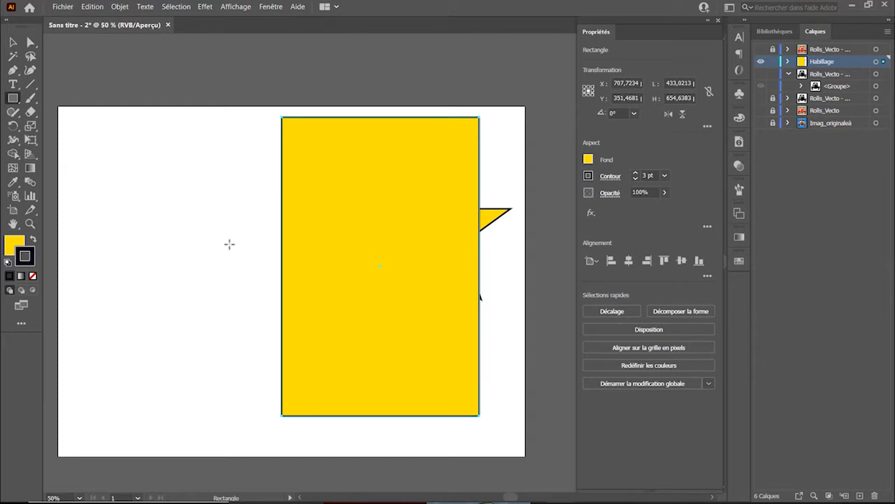
{"action": "left_click", "coordinate": [14, 244]}
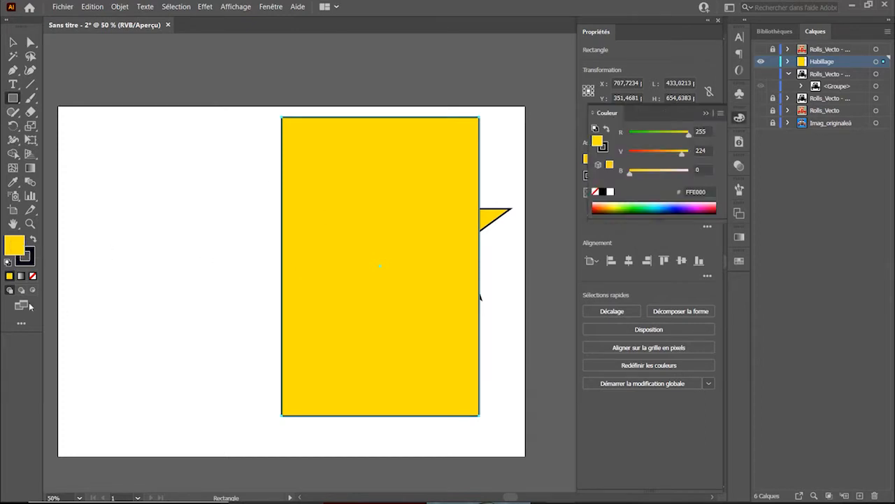
{"action": "left_click", "coordinate": [32, 276]}
- Rename the rectangle Texte and place it below the star in the Habillage layer's stacking order
{"action": "left_click", "coordinate": [789, 61]}
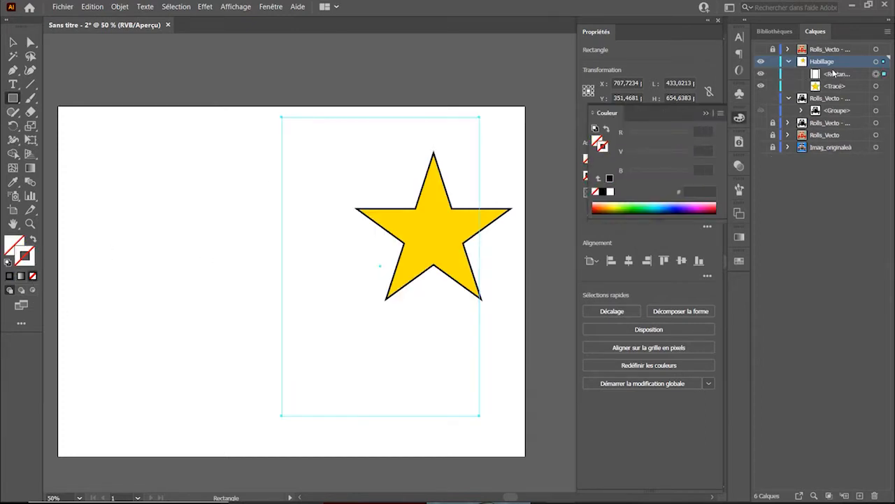
{"action": "double_click", "coordinate": [837, 73]}
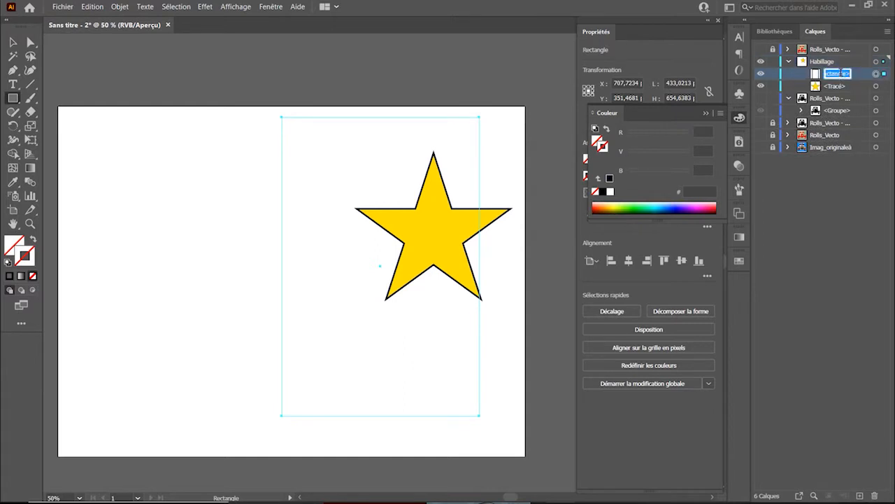
{"action": "type", "text": "Texte"}
{"action": "key", "text": "Return"}
{"action": "left_click_drag", "start_coordinate": [837, 76], "coordinate": [839, 89]}
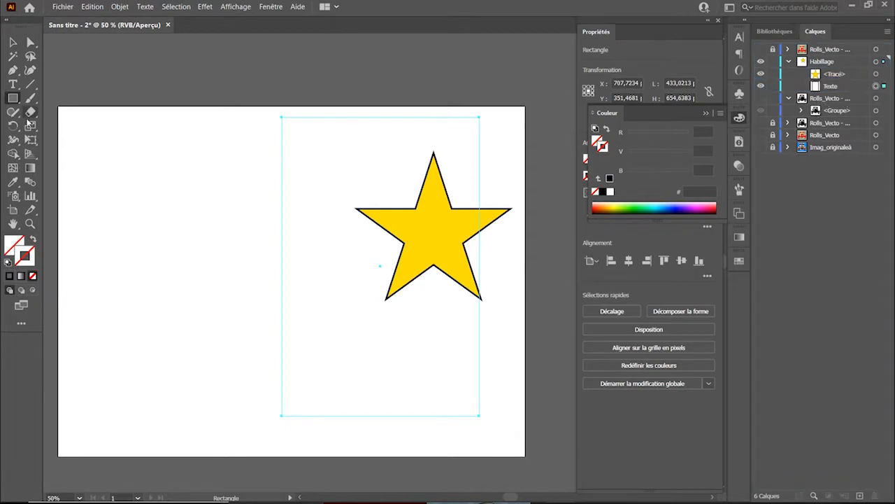
- Turn the rectangle into an area text frame filled with placeholder text and set the font size to 18 pt
{"action": "left_click_drag", "start_coordinate": [12, 84], "coordinate": [60, 86]}
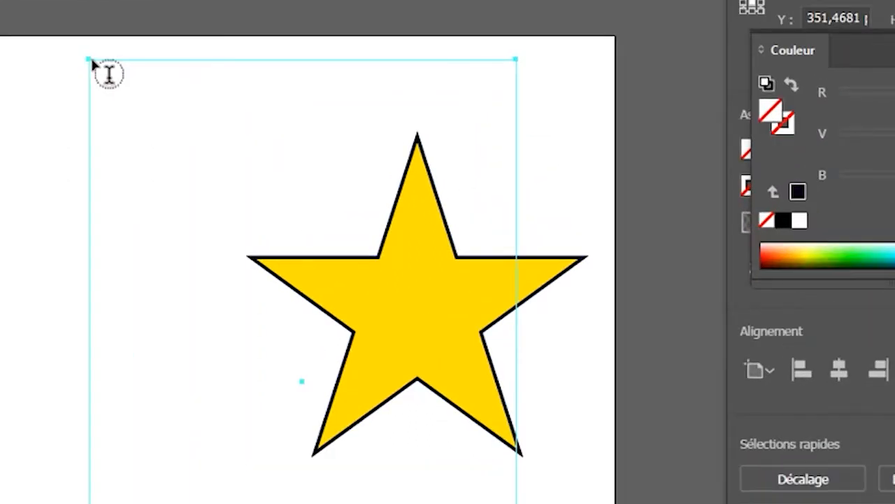
{"action": "left_click", "coordinate": [109, 73]}
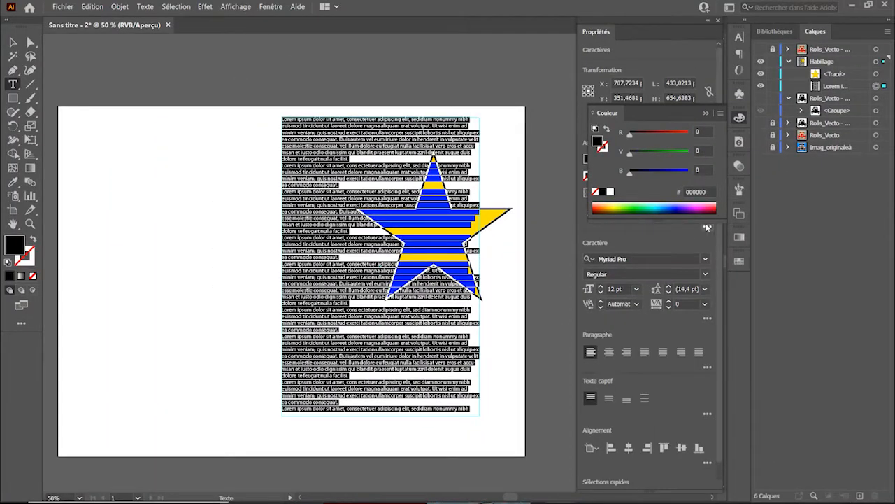
{"action": "left_click", "coordinate": [637, 288]}
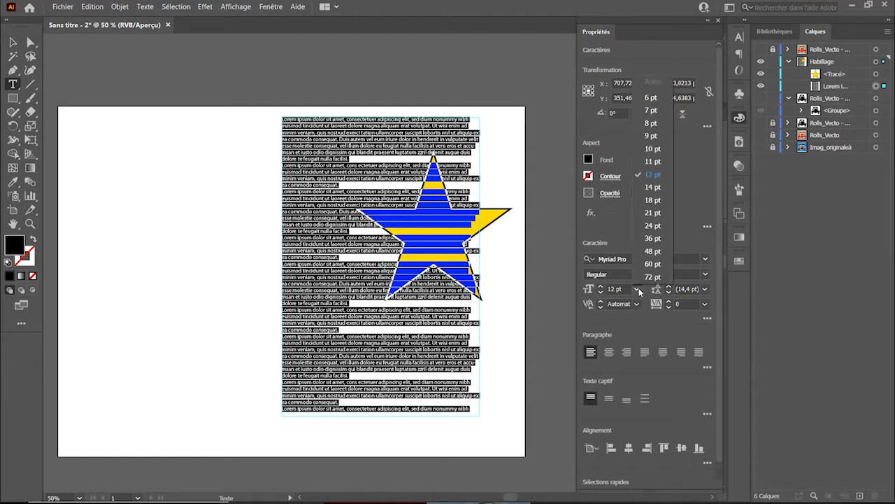
{"action": "left_click", "coordinate": [654, 200]}
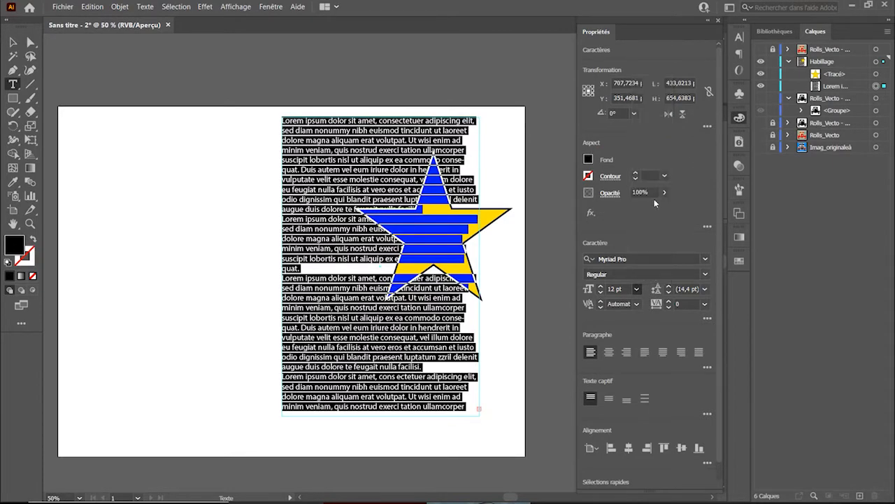
- Select the star and the text frame together and create a text wrap, accepting that it applies to all selected objects
{"action": "left_click", "coordinate": [761, 74]}
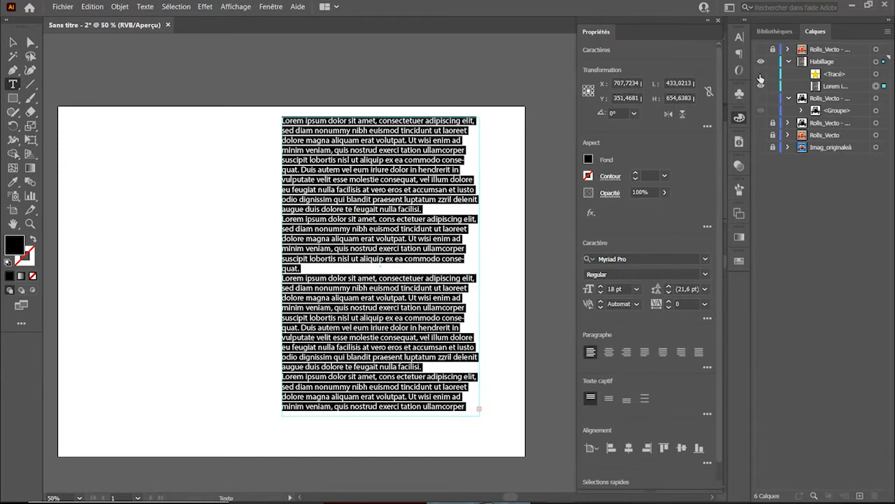
{"action": "left_click", "coordinate": [761, 76]}
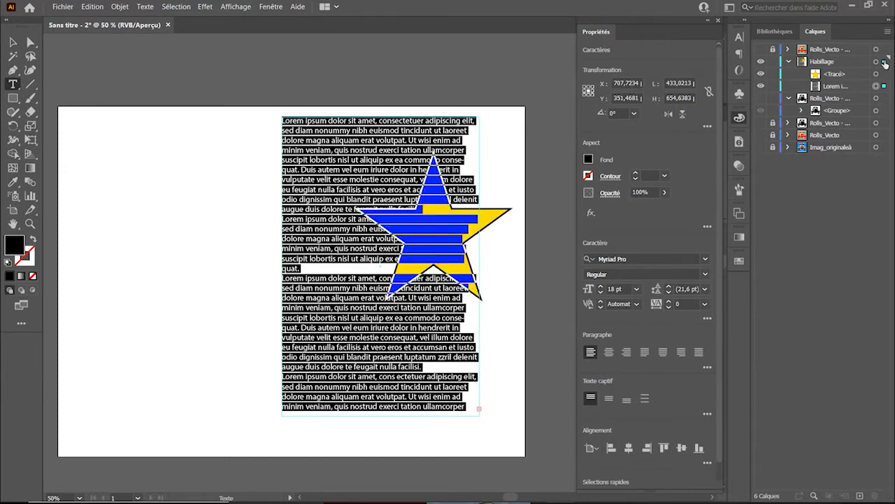
{"action": "left_click", "coordinate": [884, 61]}
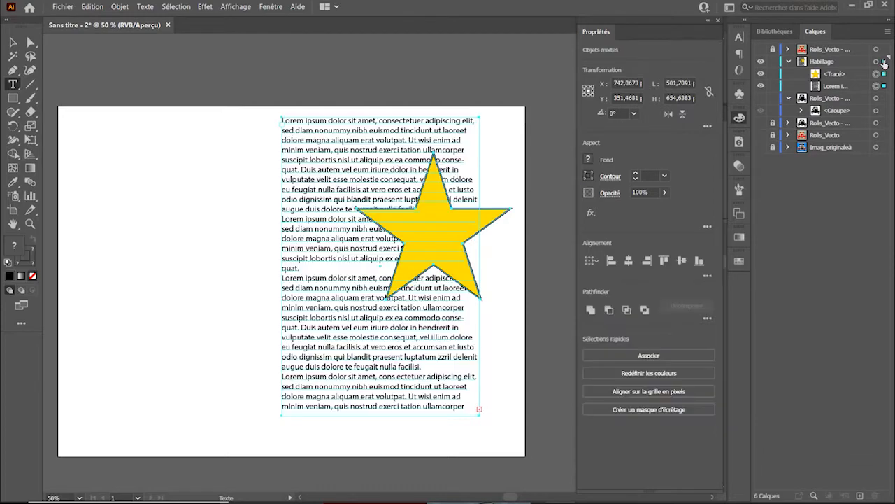
{"action": "left_click", "coordinate": [116, 7]}
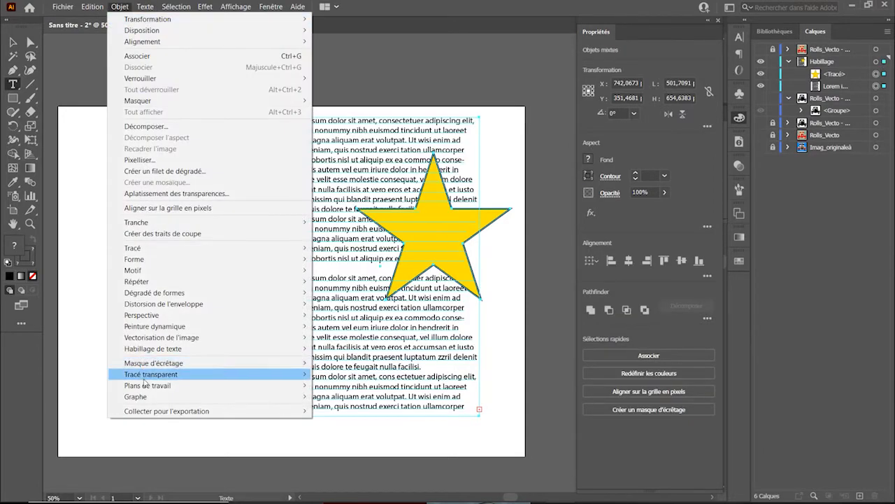
{"action": "mouse_move", "coordinate": [155, 350]}
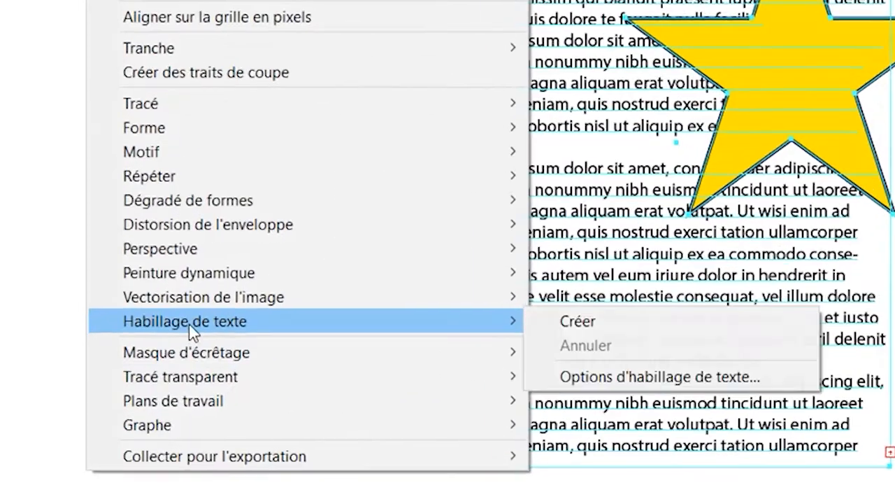
{"action": "left_click", "coordinate": [651, 327]}
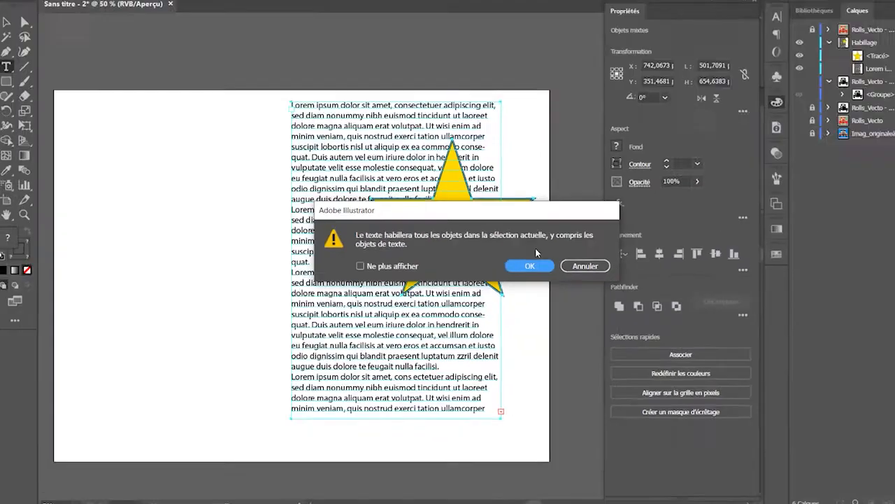
{"action": "left_click", "coordinate": [513, 273]}
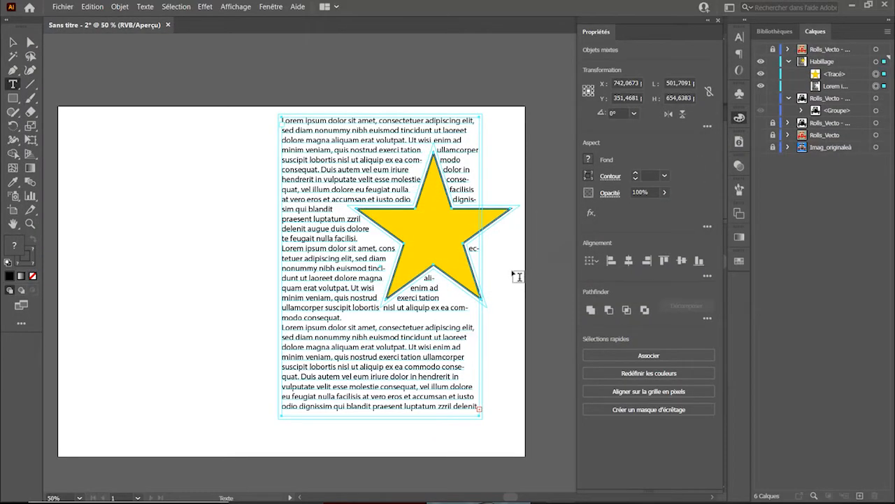
- Check the wrapped text with the star hidden, then show the star again and move it to about X 879, Y 279 px
{"action": "left_click", "coordinate": [761, 74]}
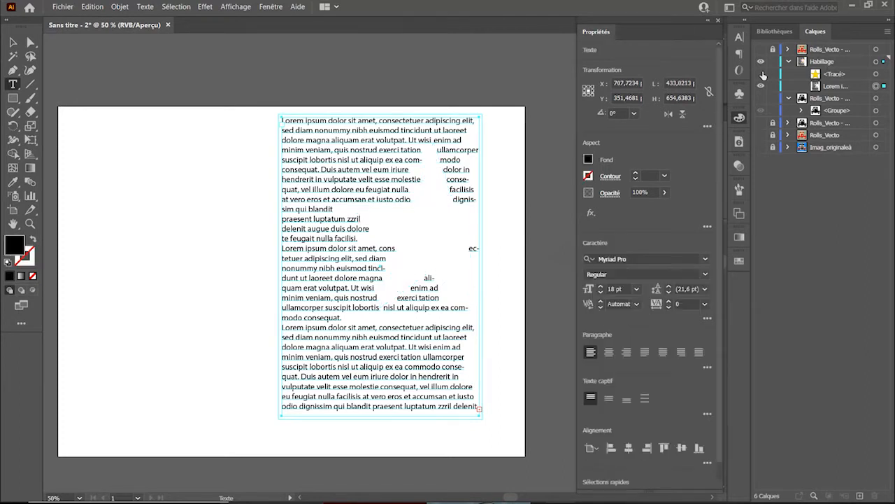
{"action": "left_click", "coordinate": [762, 74]}
{"action": "left_click", "coordinate": [883, 74]}
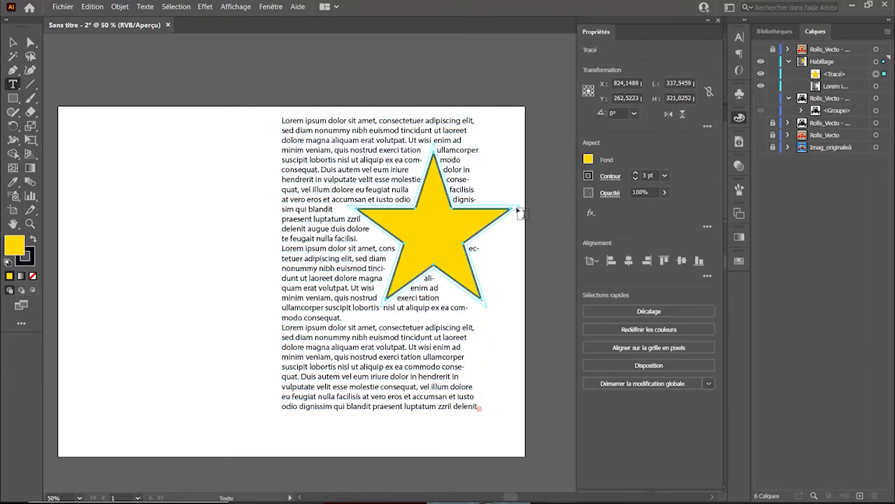
{"action": "key", "text": "v"}
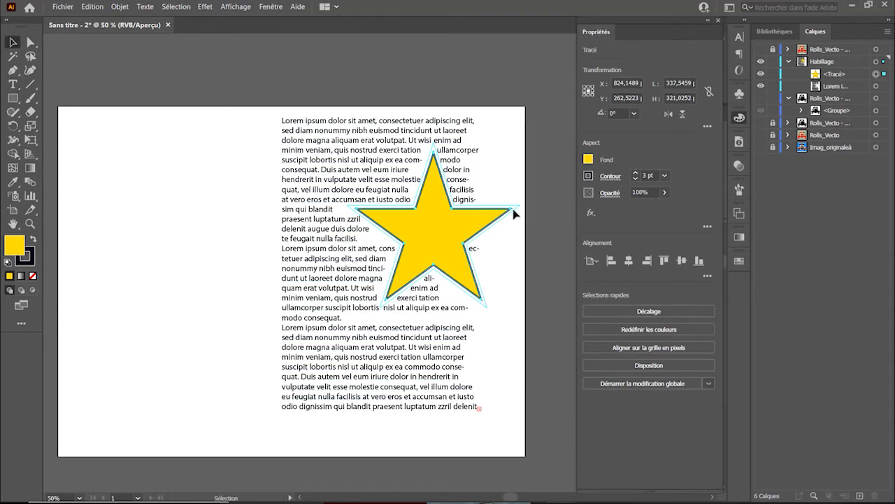
{"action": "left_click_drag", "start_coordinate": [515, 209], "coordinate": [542, 216]}
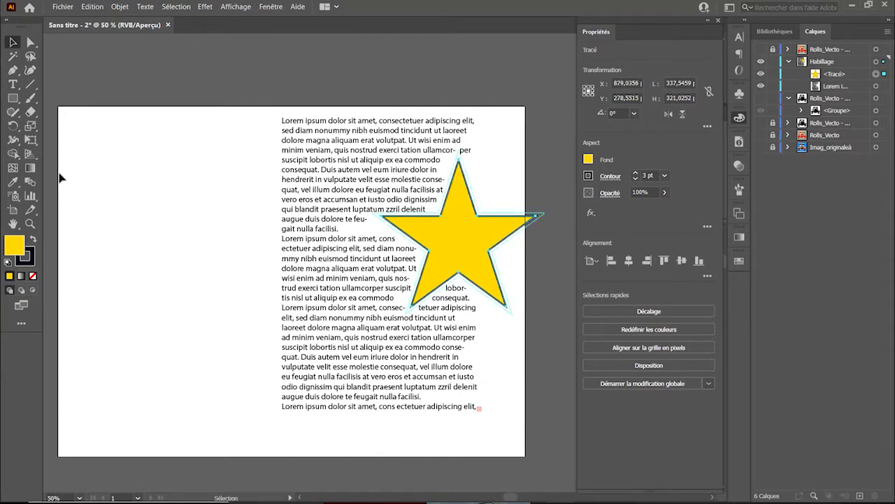
- Widen the star to about 378 px with the Scale tool, shift it up to the artboard's upper edge and deselect it
{"action": "left_click", "coordinate": [30, 126]}
{"action": "left_click_drag", "start_coordinate": [515, 310], "coordinate": [509, 220]}
{"action": "key", "text": "v"}
{"action": "key", "text": "ctrl+shift+a"}
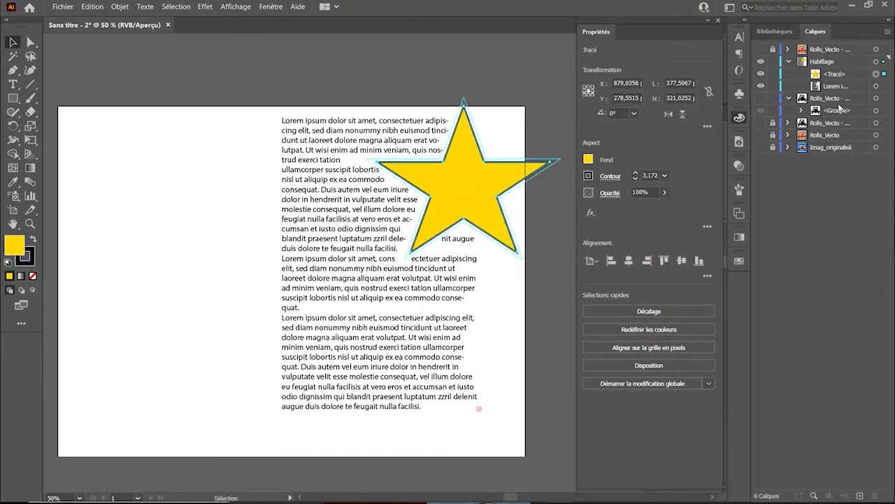
- Check the text wrap with the star hidden, restore the star and move it to about X 926, Y 175 px
{"action": "left_click", "coordinate": [764, 75]}
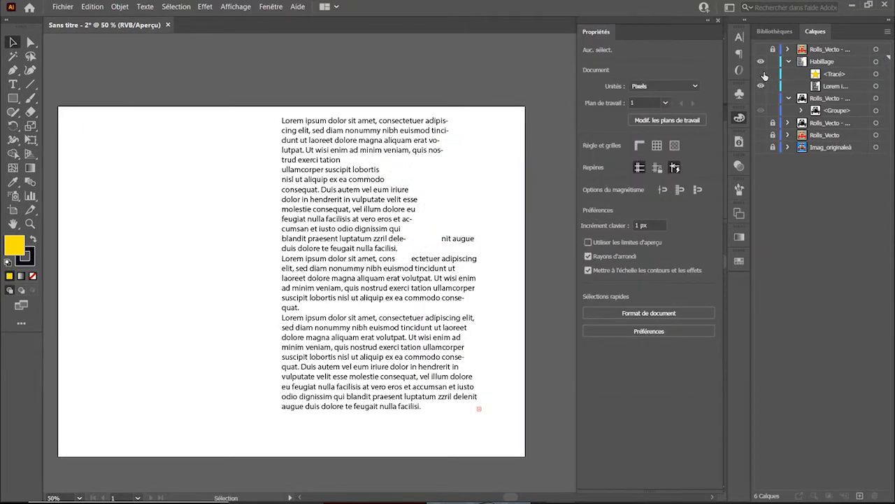
{"action": "left_click", "coordinate": [761, 74]}
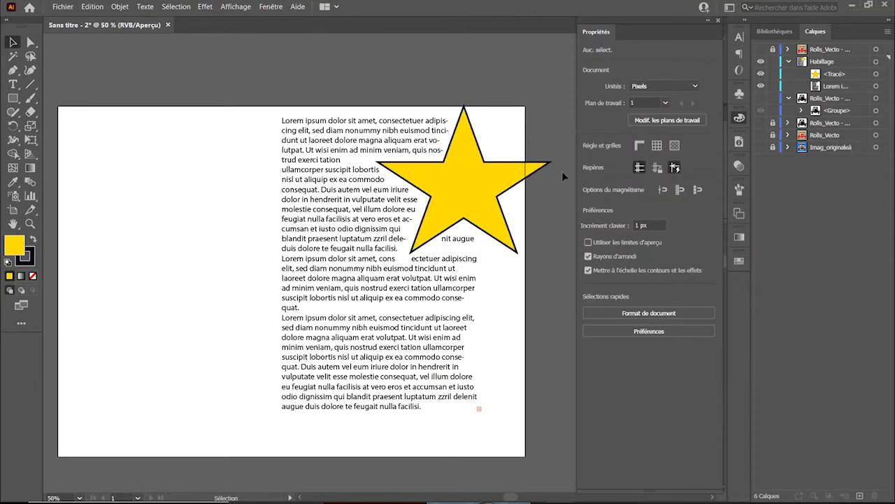
{"action": "left_click_drag", "start_coordinate": [541, 170], "coordinate": [557, 179]}
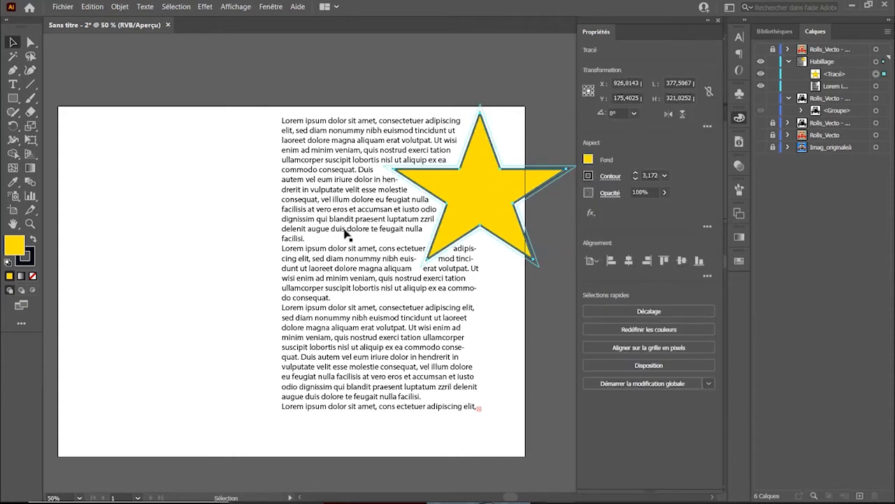
- Draw a yellow circle about 255 px in diameter overlapping the text frame's lower-left corner
{"action": "left_click", "coordinate": [10, 100]}
{"action": "left_click_drag", "start_coordinate": [10, 100], "coordinate": [62, 126]}
{"action": "left_click_drag", "start_coordinate": [249, 375], "coordinate": [331, 456]}
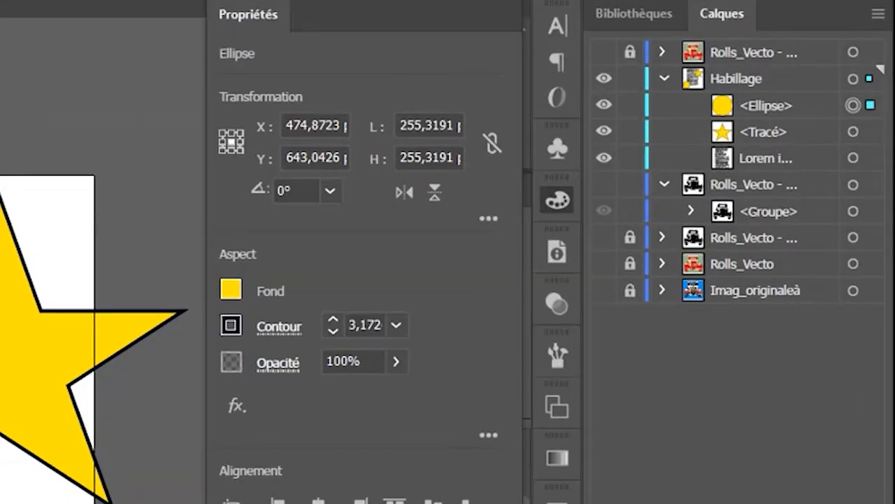
- Select all objects on the Habillage layer and create a text wrap, accepting that it applies to all selected objects
{"action": "left_click", "coordinate": [853, 79]}
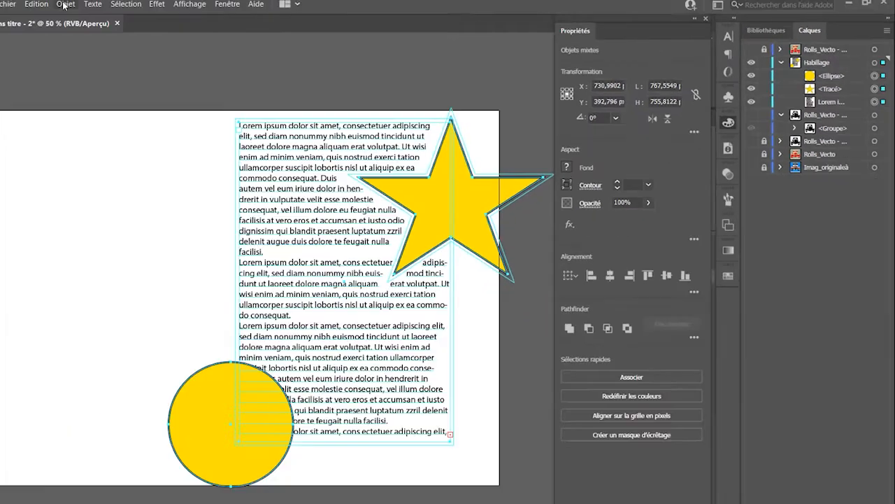
{"action": "left_click", "coordinate": [65, 5]}
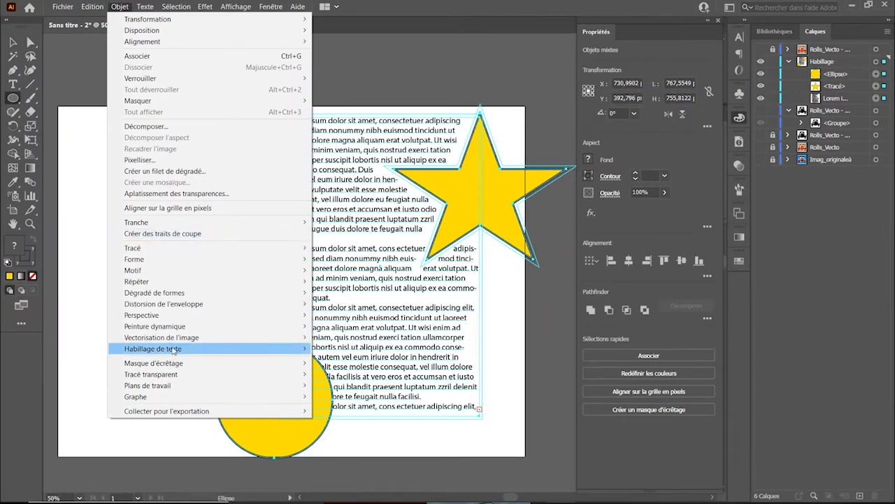
{"action": "mouse_move", "coordinate": [172, 349]}
{"action": "left_click", "coordinate": [323, 349]}
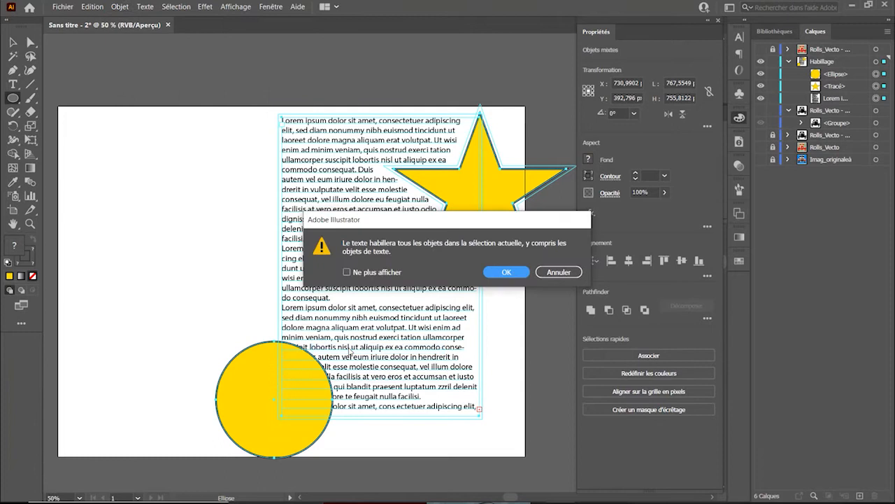
{"action": "left_click", "coordinate": [506, 272]}
- Check the text wrap with the circle and the star hidden, and show both shapes again
{"action": "left_click", "coordinate": [761, 74]}
{"action": "left_click", "coordinate": [761, 86]}
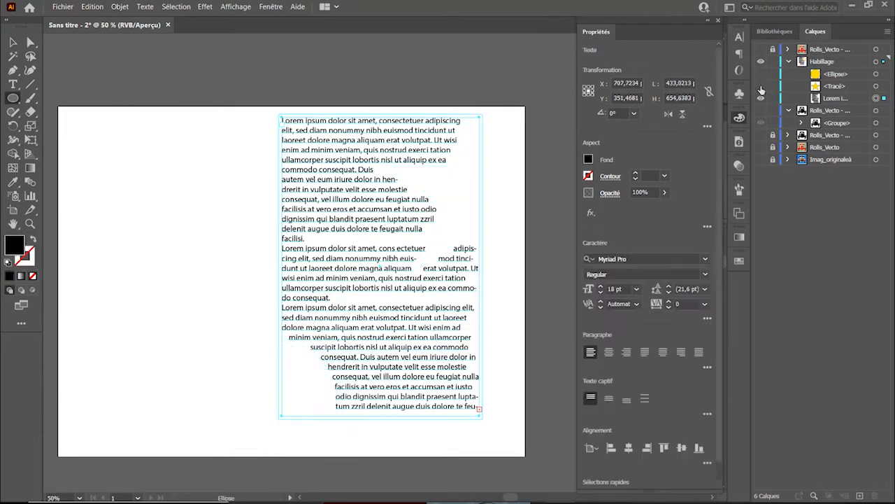
{"action": "left_click", "coordinate": [761, 86]}
{"action": "left_click", "coordinate": [762, 74]}
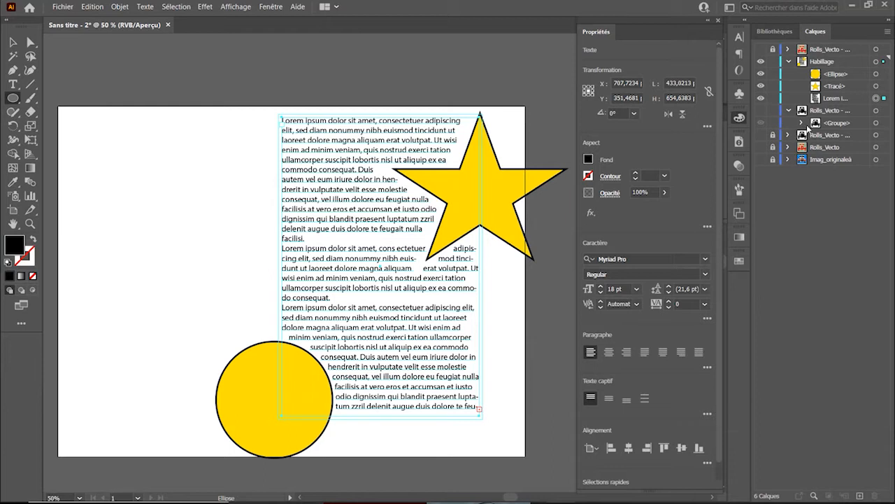
- Set the circle's text wrap offset to 25 pt
{"action": "left_click", "coordinate": [884, 74]}
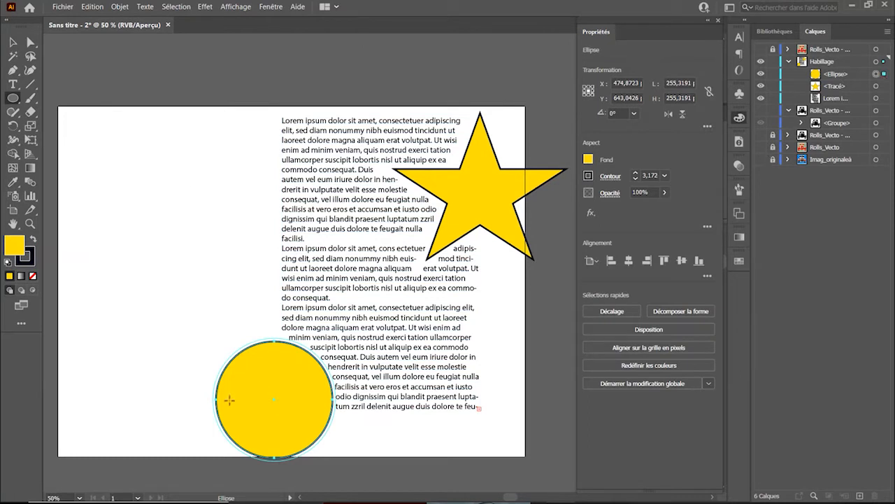
{"action": "left_click", "coordinate": [121, 7]}
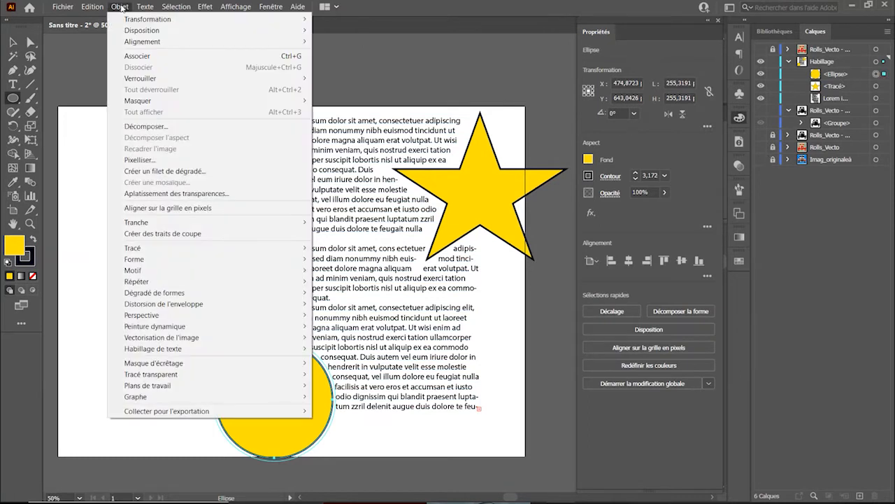
{"action": "mouse_move", "coordinate": [137, 320]}
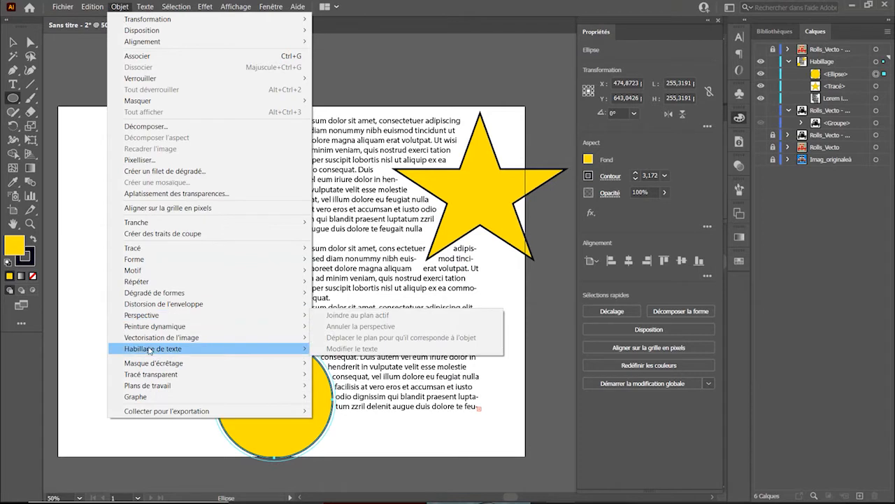
{"action": "mouse_move", "coordinate": [151, 350]}
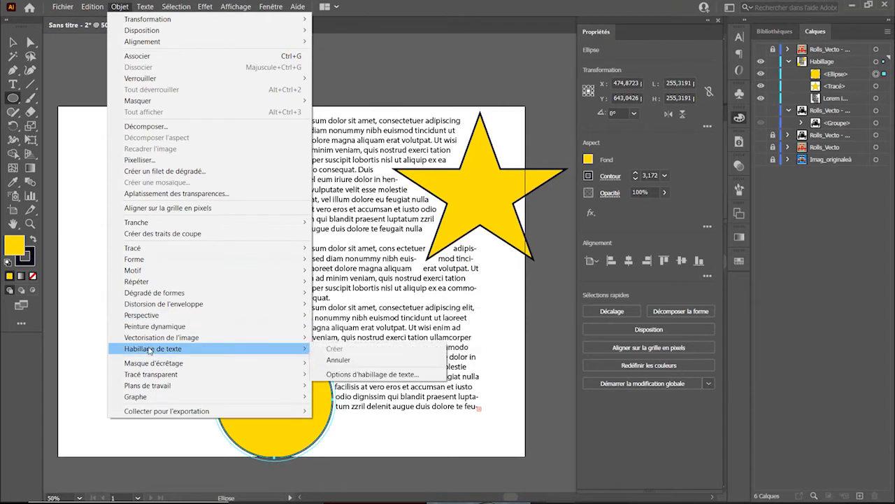
{"action": "left_click", "coordinate": [369, 375]}
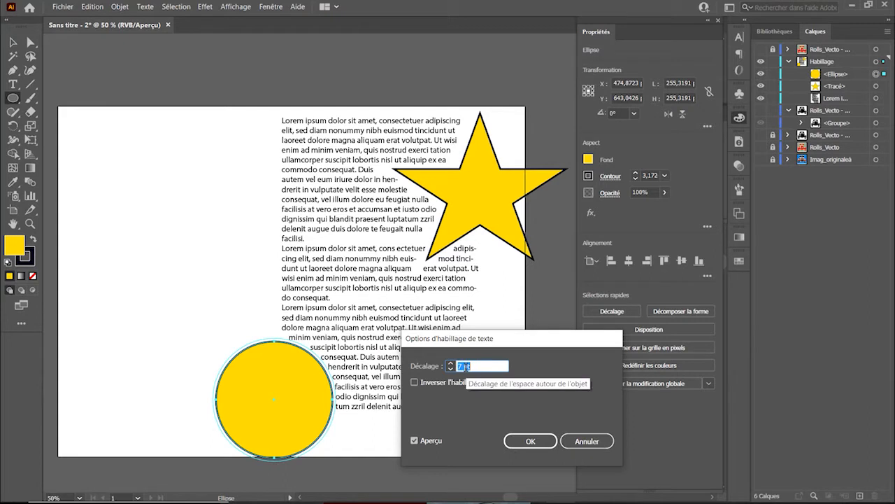
{"action": "scroll", "coordinate": [467, 367], "scroll_direction": "up", "scroll_amount": 10}
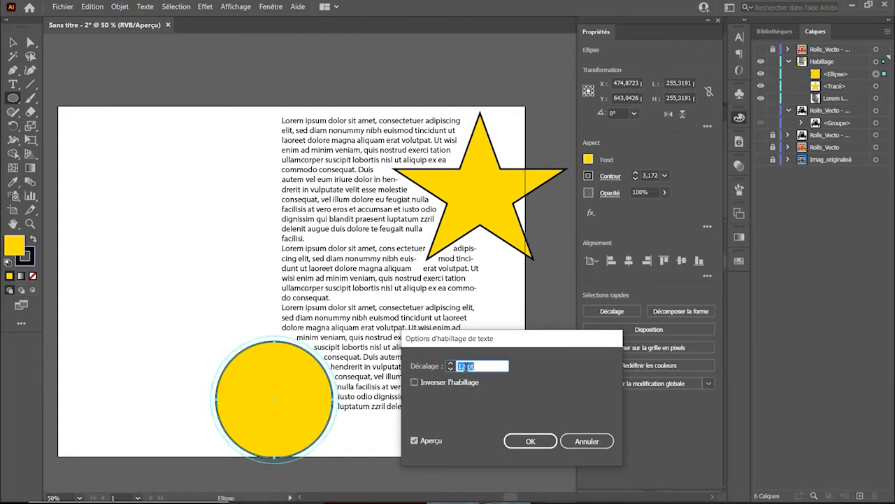
{"action": "scroll", "coordinate": [467, 367], "scroll_direction": "up", "scroll_amount": 8}
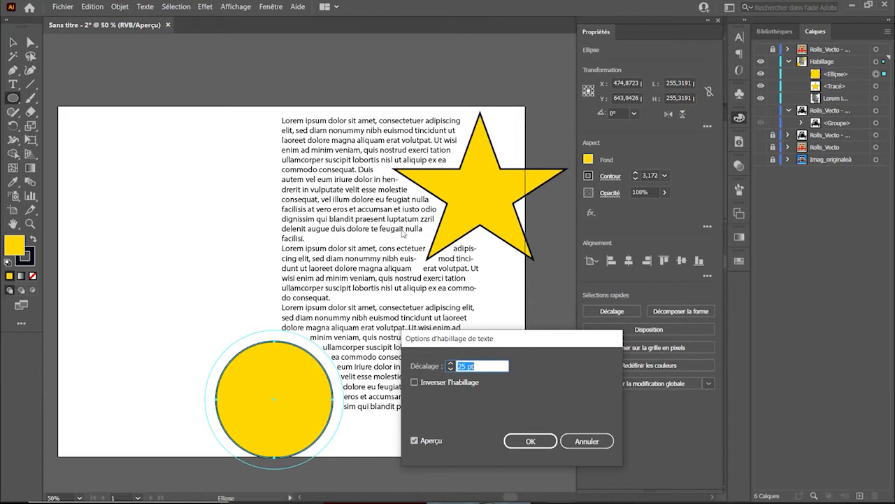
{"action": "left_click", "coordinate": [542, 440]}
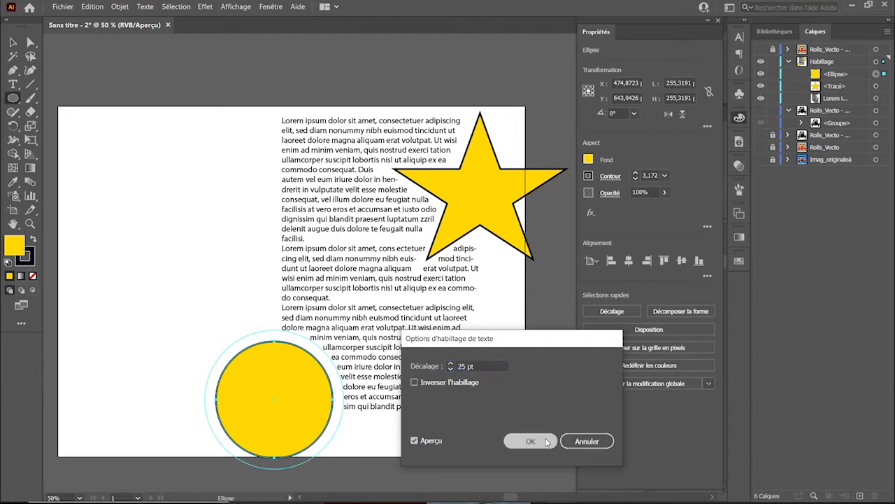
- Show the layer holding the black-and-white vector car and inspect the paths inside its group
{"action": "left_click", "coordinate": [761, 111]}
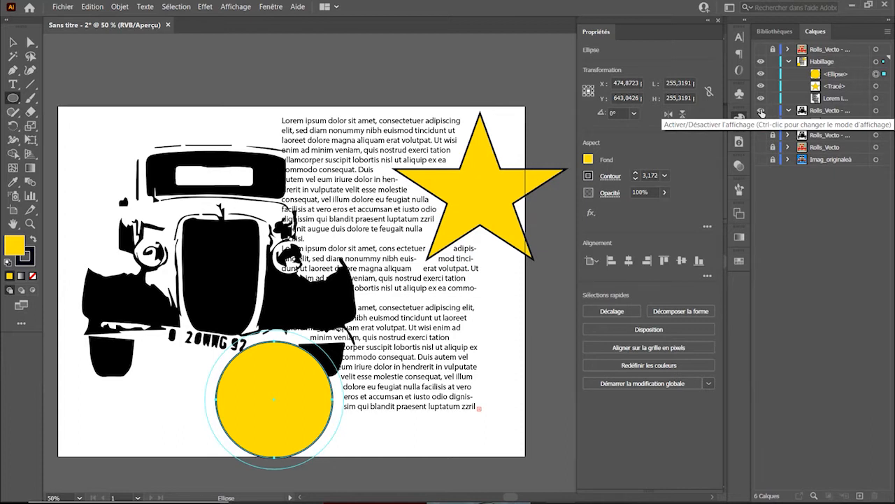
{"action": "left_click", "coordinate": [803, 123]}
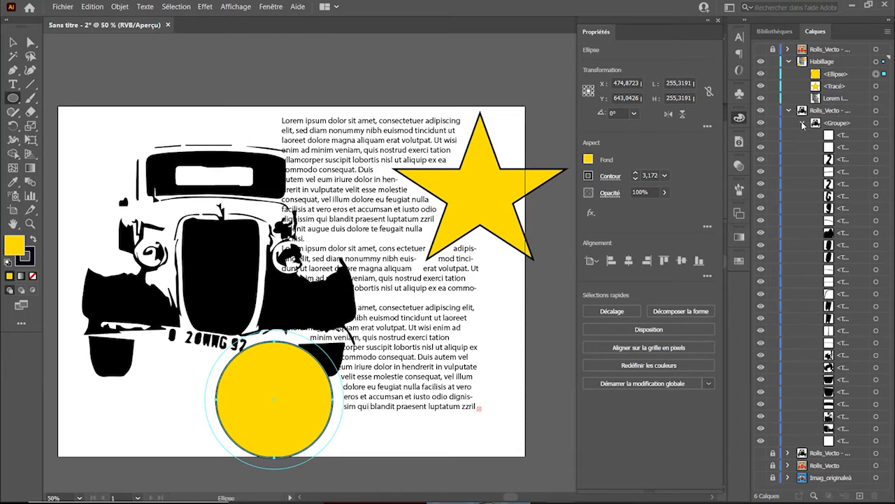
{"action": "left_click", "coordinate": [803, 124]}
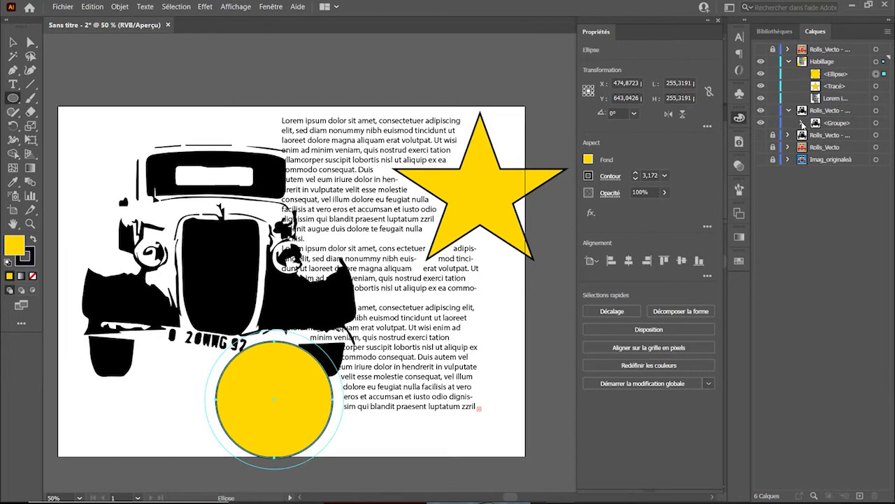
- Place the image RollsRoyce-1_72ppp_transparent.gif on the artboard and scale it up to about 694 × 624 px
{"action": "left_click", "coordinate": [62, 7]}
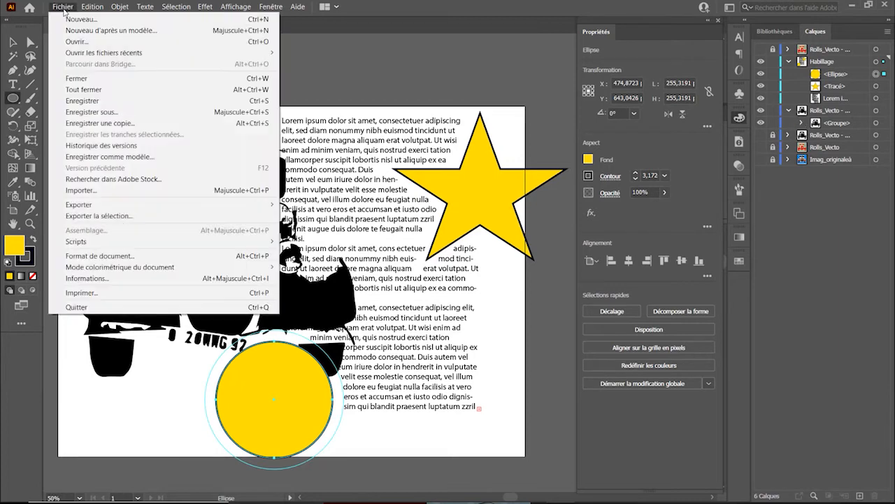
{"action": "left_click", "coordinate": [88, 189]}
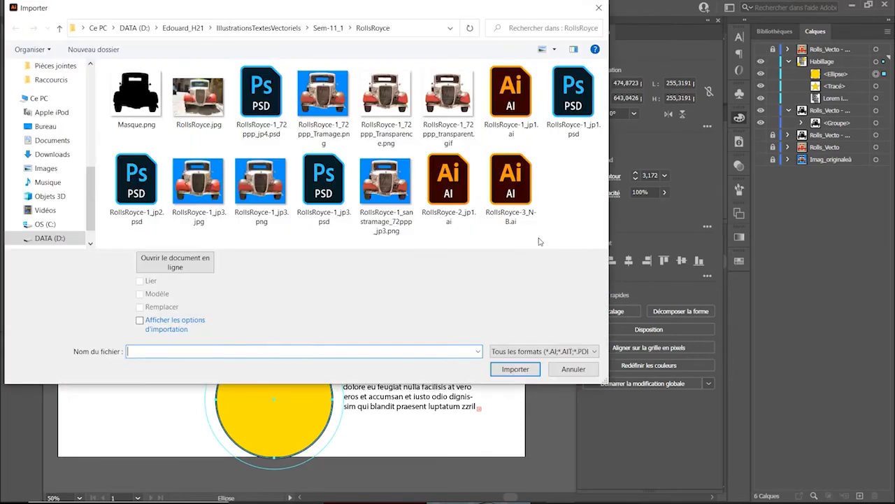
{"action": "left_click", "coordinate": [454, 104]}
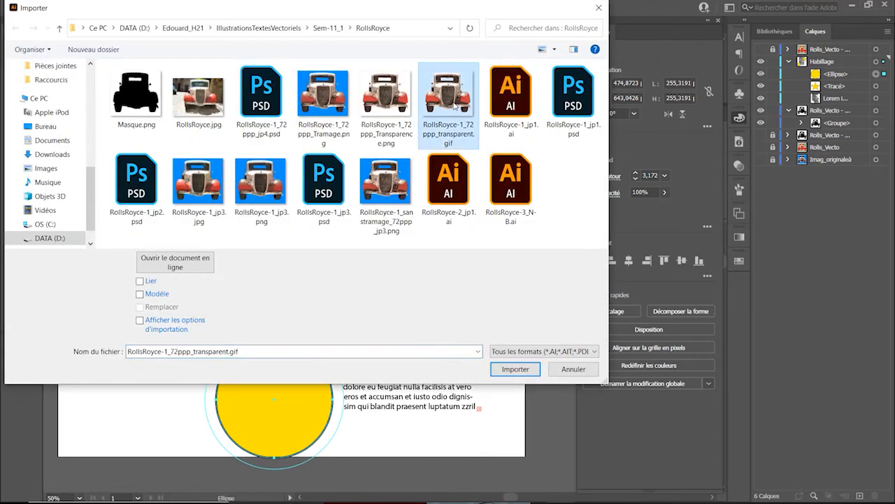
{"action": "left_click", "coordinate": [516, 369]}
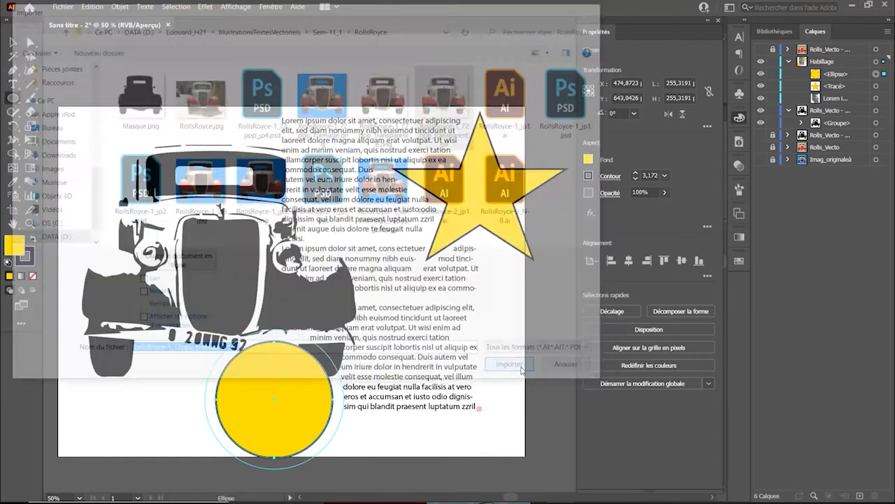
{"action": "left_click", "coordinate": [153, 186]}
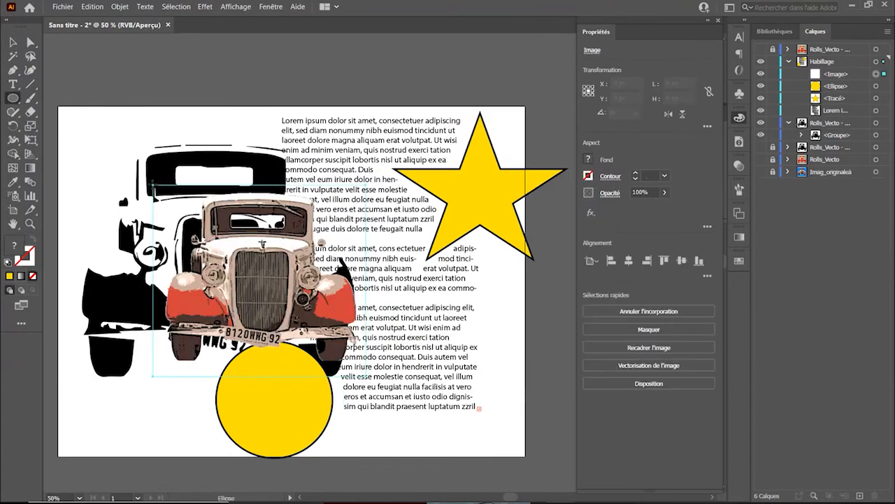
{"action": "left_click", "coordinate": [30, 126]}
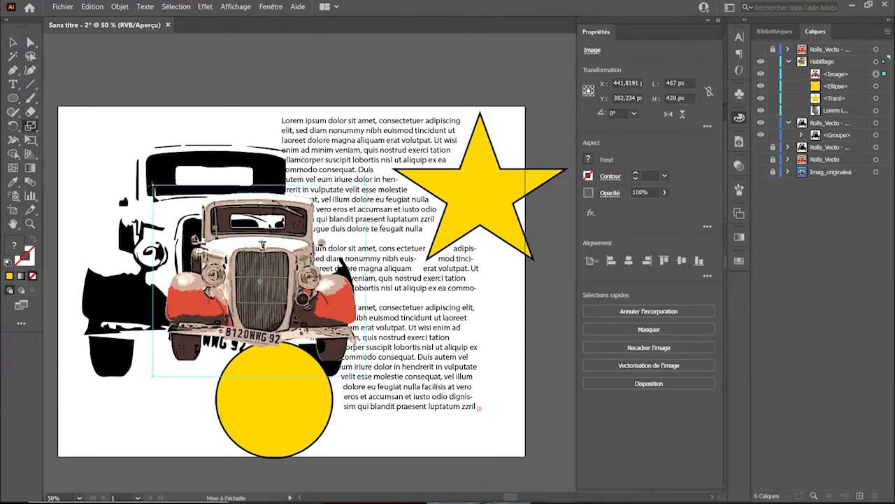
{"action": "left_click_drag", "start_coordinate": [164, 196], "coordinate": [102, 130]}
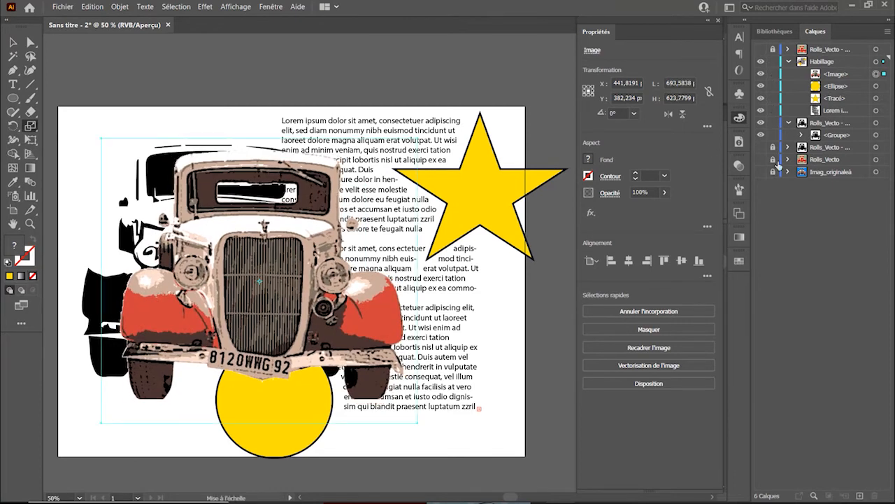
- Lock the circle, star, text and underlying layers, and move the car image to about X 355, Y 342 px
{"action": "left_click_drag", "start_coordinate": [773, 87], "coordinate": [773, 171]}
{"action": "key", "text": "v"}
{"action": "left_click_drag", "start_coordinate": [248, 214], "coordinate": [205, 215]}
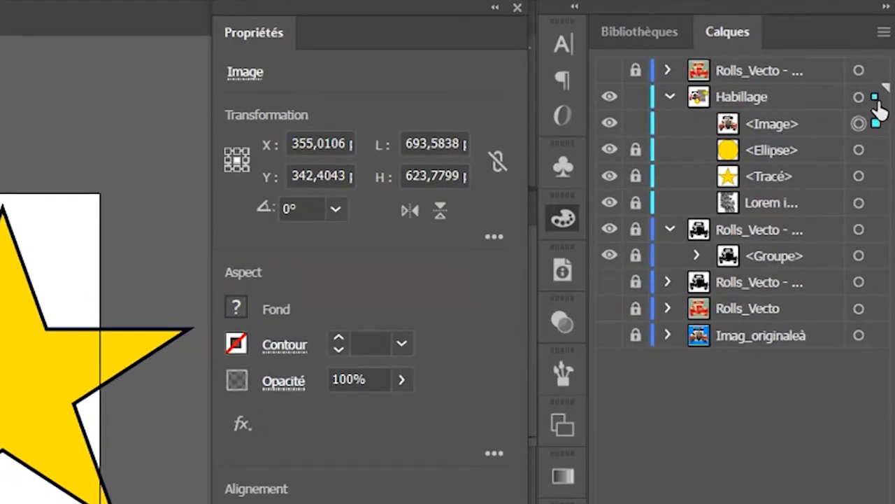
- Select everything on the Habillage layer, including the car image, and create a text wrap, accepting that it applies to all selected objects
{"action": "left_click", "coordinate": [876, 97]}
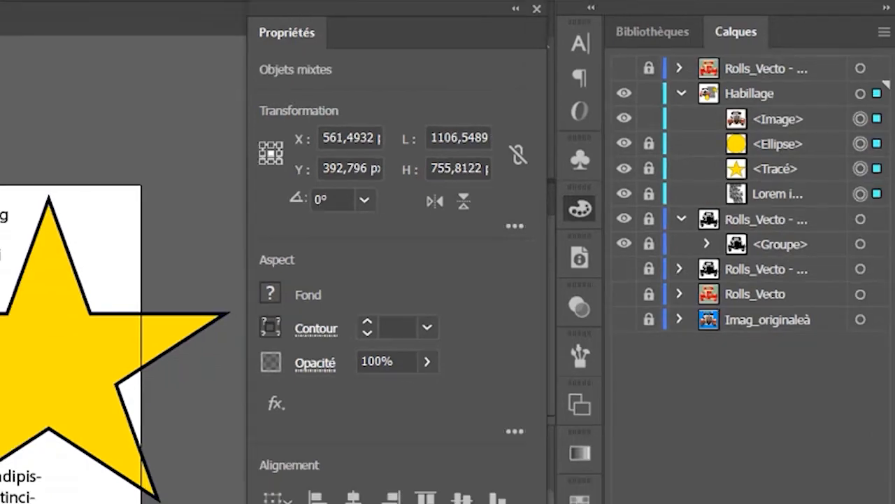
{"action": "left_click", "coordinate": [119, 7]}
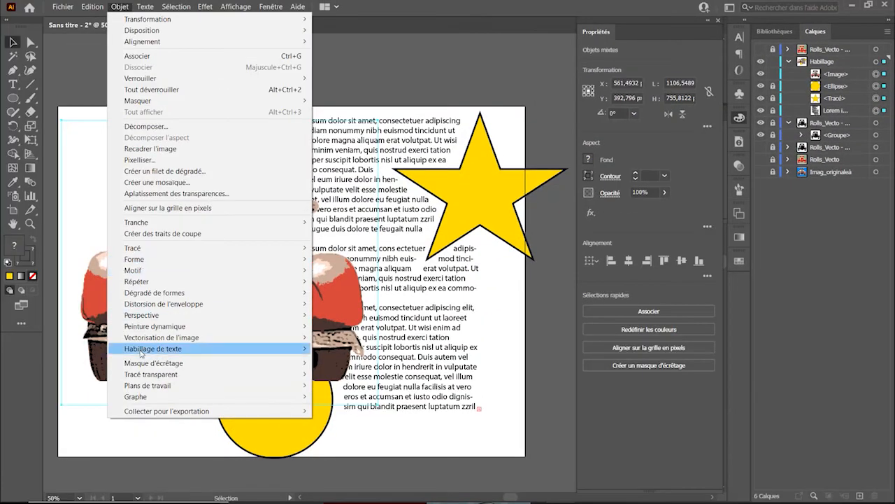
{"action": "mouse_move", "coordinate": [294, 348]}
{"action": "left_click", "coordinate": [340, 347]}
{"action": "left_click", "coordinate": [519, 269]}
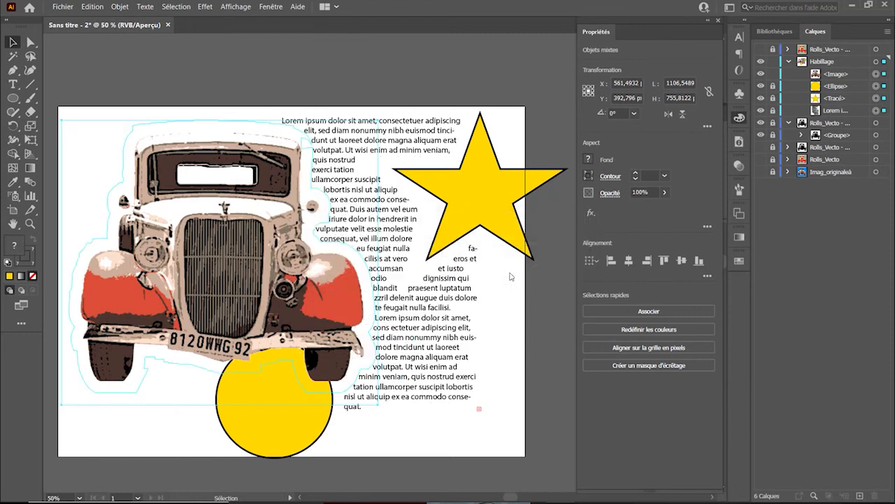
- Set the car image's text wrap offset to 12 pt
{"action": "left_click", "coordinate": [876, 73]}
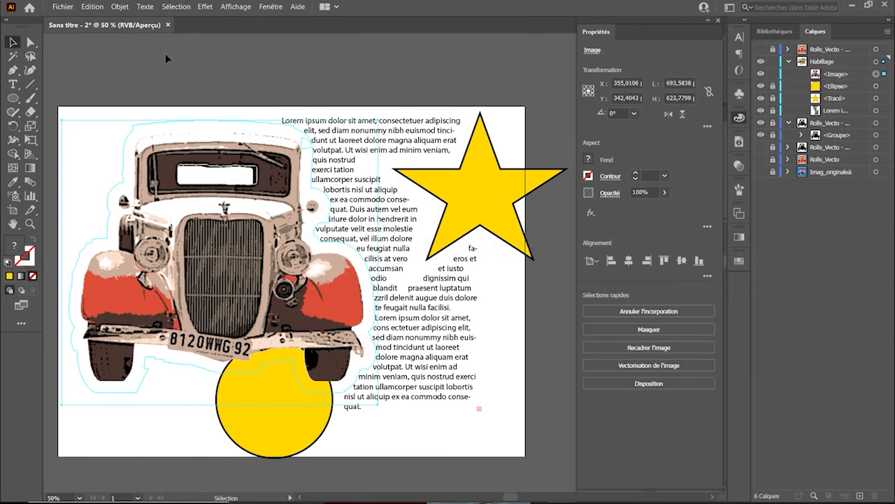
{"action": "left_click", "coordinate": [121, 7]}
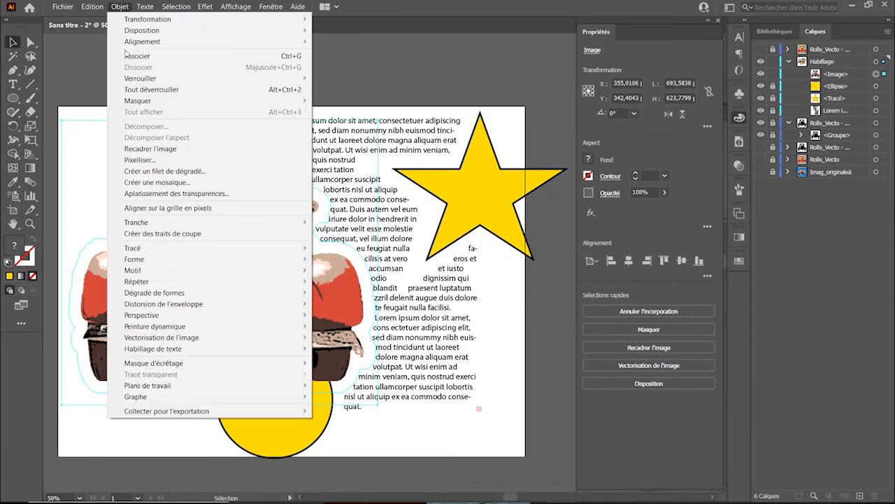
{"action": "mouse_move", "coordinate": [294, 349]}
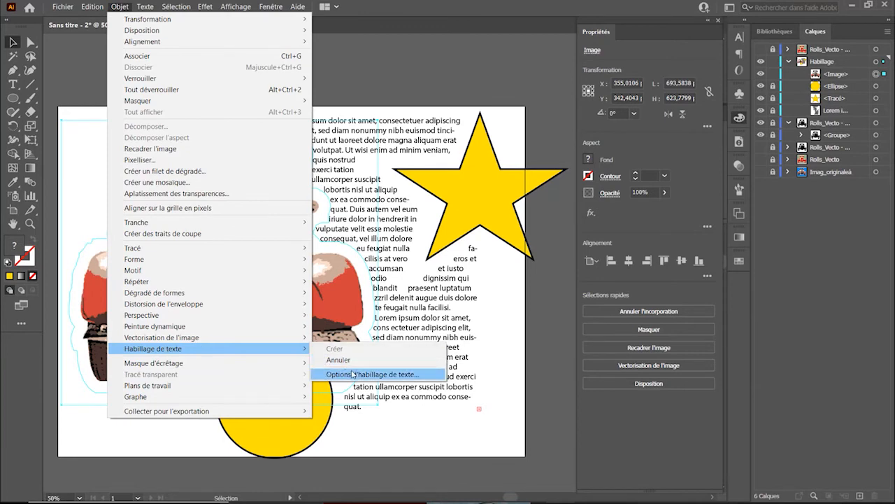
{"action": "left_click", "coordinate": [354, 374]}
{"action": "key", "text": "Down"}
{"action": "key", "text": "Down"}
{"action": "key", "text": "Down"}
{"action": "key", "text": "Down"}
{"action": "key", "text": "Down"}
{"action": "key", "text": "Down"}
{"action": "key", "text": "Down"}
{"action": "key", "text": "Down"}
{"action": "key", "text": "Down"}
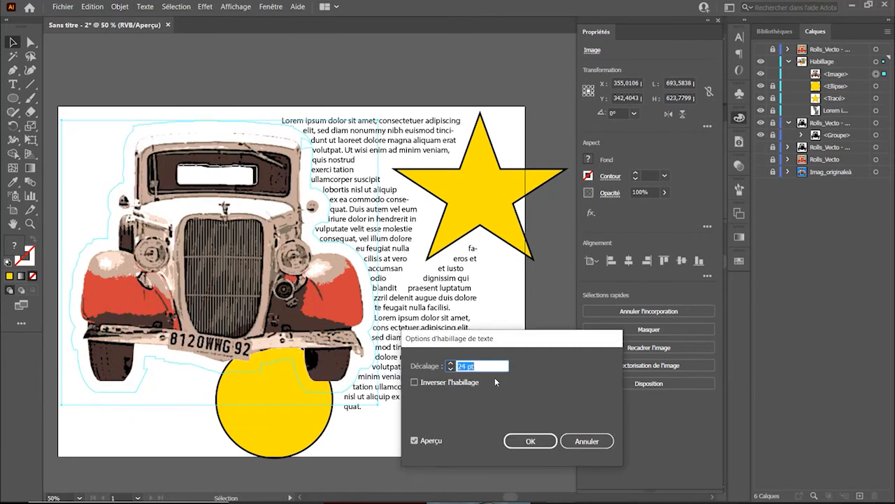
{"action": "key", "text": "Down"}
{"action": "key", "text": "Down"}
{"action": "key", "text": "Down"}
{"action": "key", "text": "Down"}
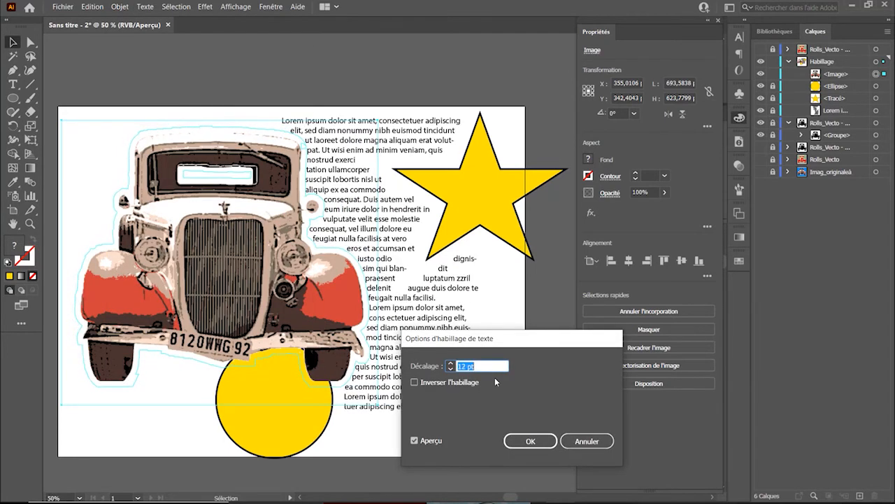
{"action": "left_click", "coordinate": [529, 440]}
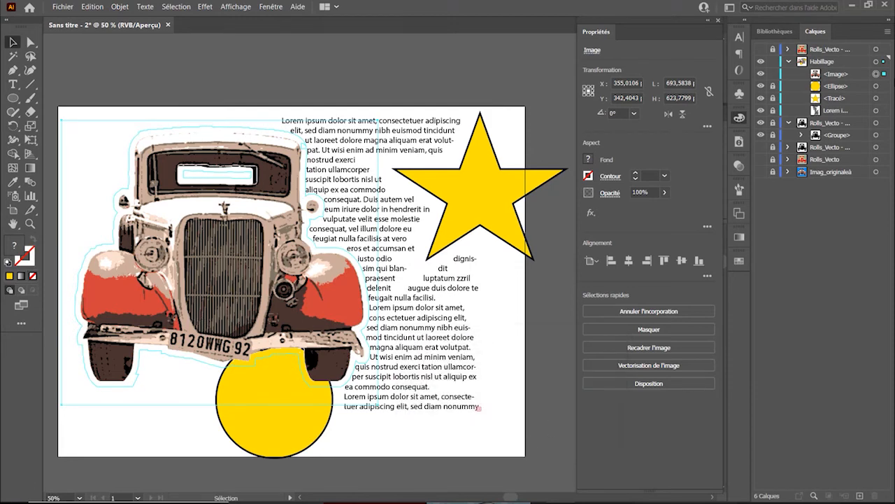
- Hide the car image, examine the artwork in outline view and return to preview view
{"action": "left_click", "coordinate": [761, 75]}
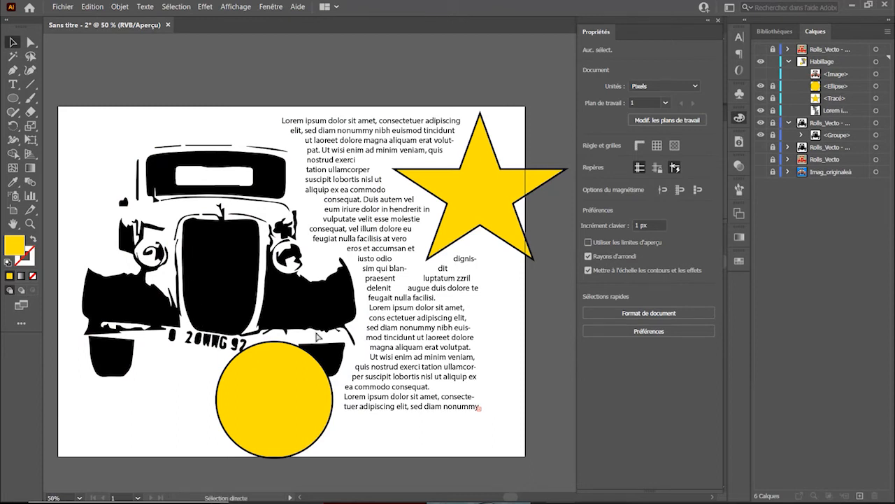
{"action": "key", "text": "ctrl+y"}
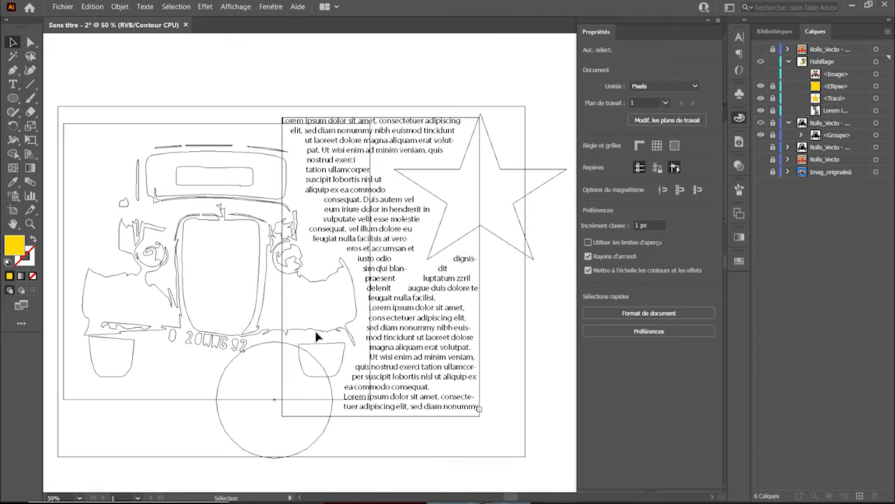
{"action": "key", "text": "ctrl+y"}
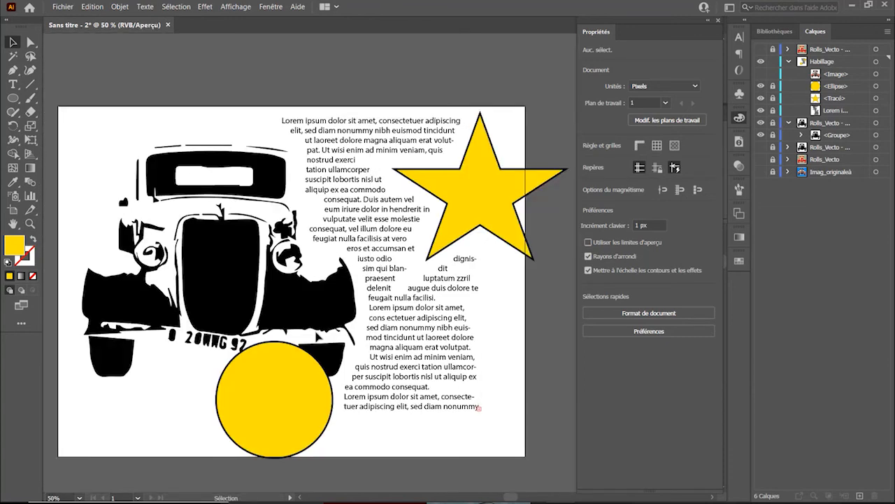